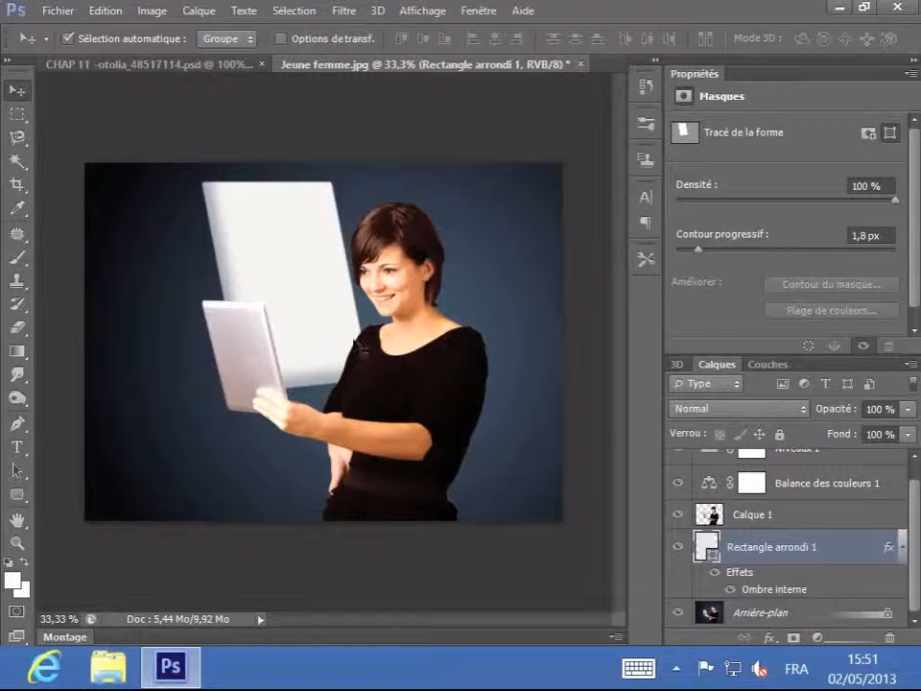
Step: Add a drop shadow (Ombre portée) to the Rectangle arrondi 1 layer alongside its inner shadow, keeping the image in view
double_click(785, 597)
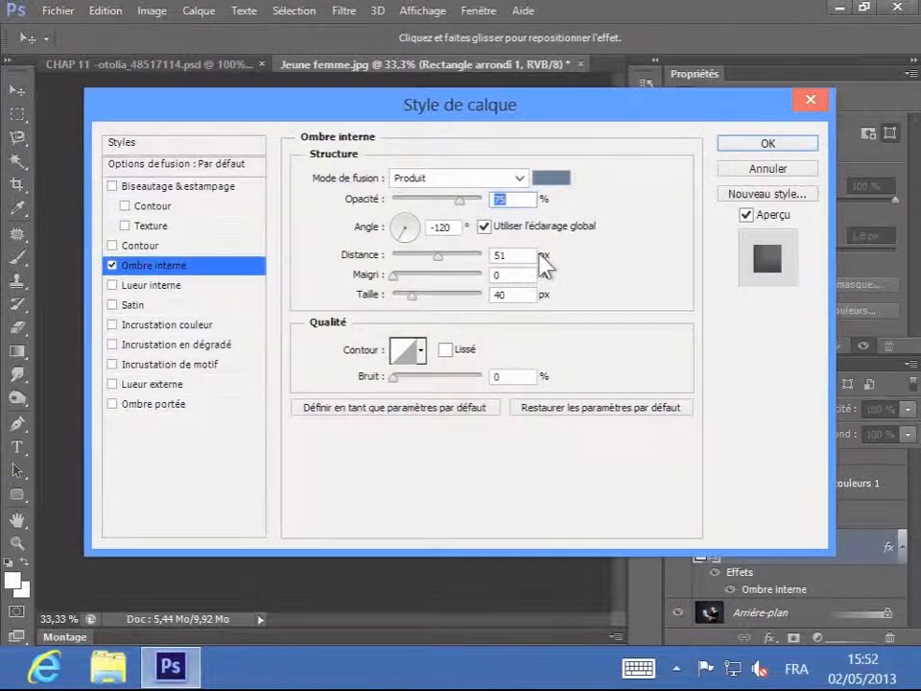
drag(384, 115, 690, 122)
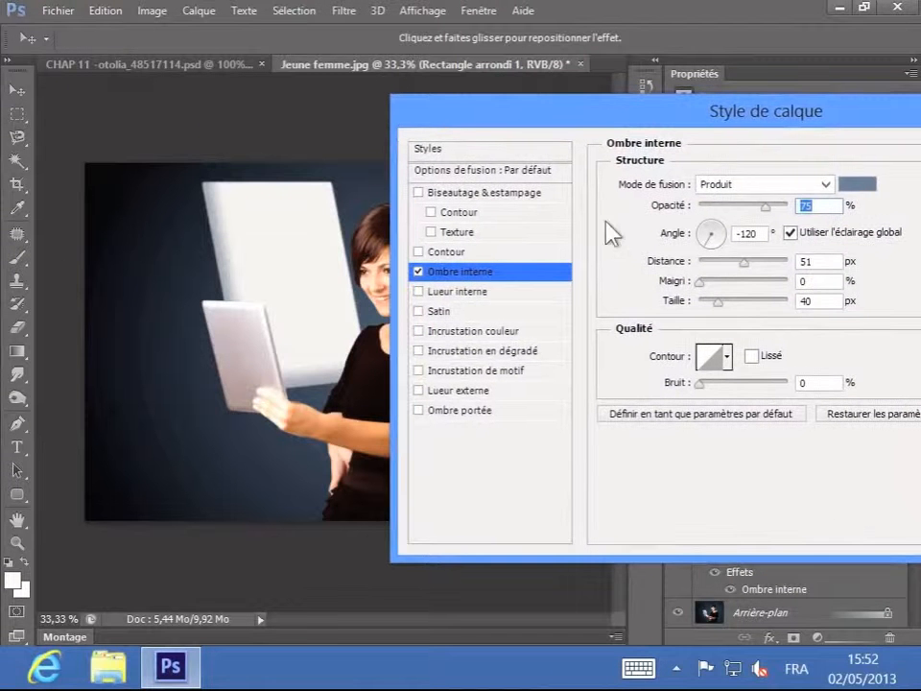
click(449, 414)
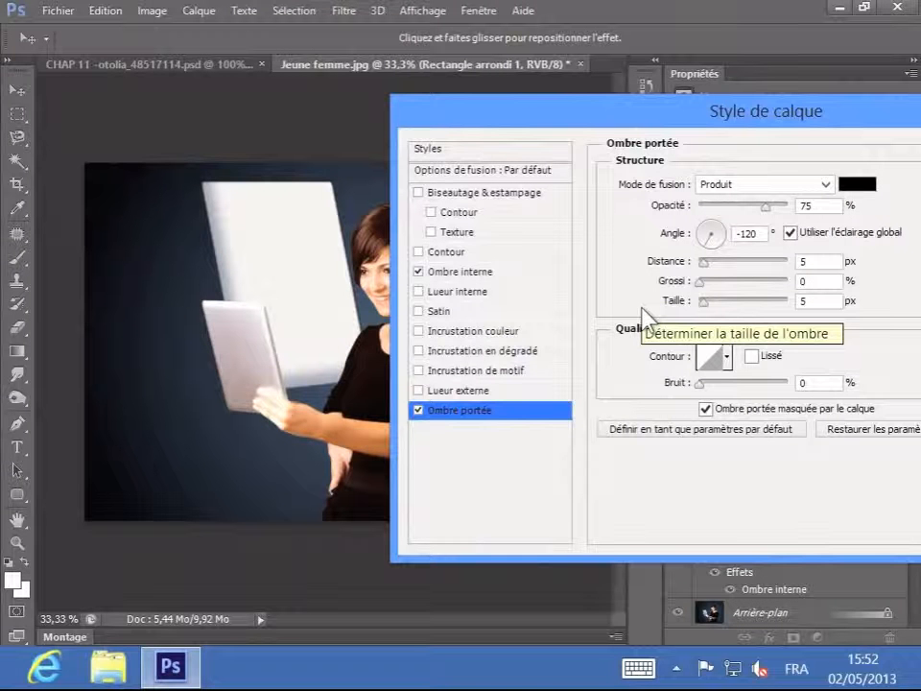
drag(415, 114, 513, 117)
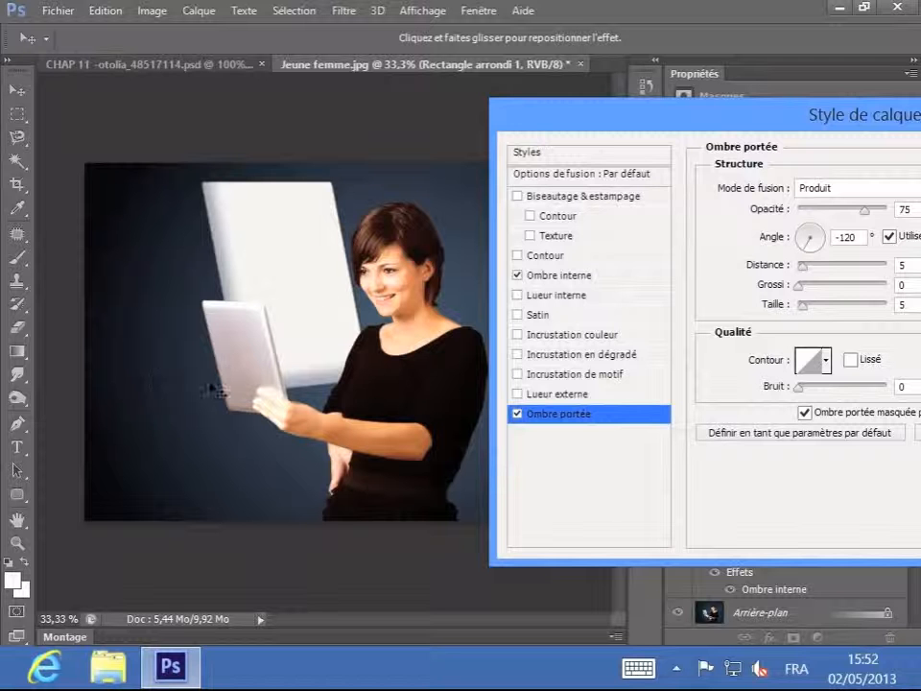
Step: Set the rectangle's drop shadow to an angle of -146° and a distance of 89 px
click(804, 266)
drag(804, 266, 842, 268)
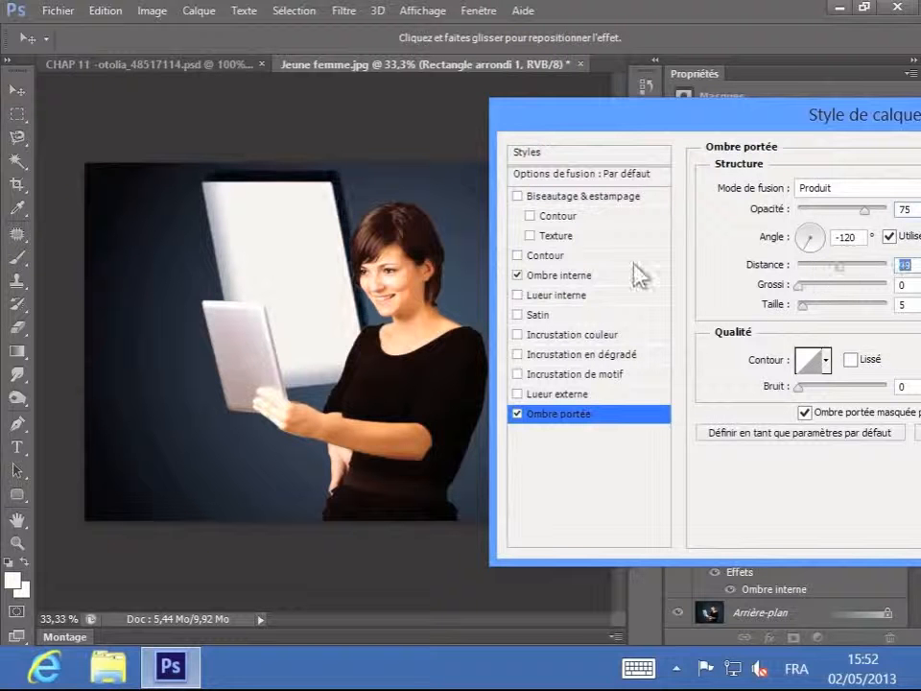
click(800, 244)
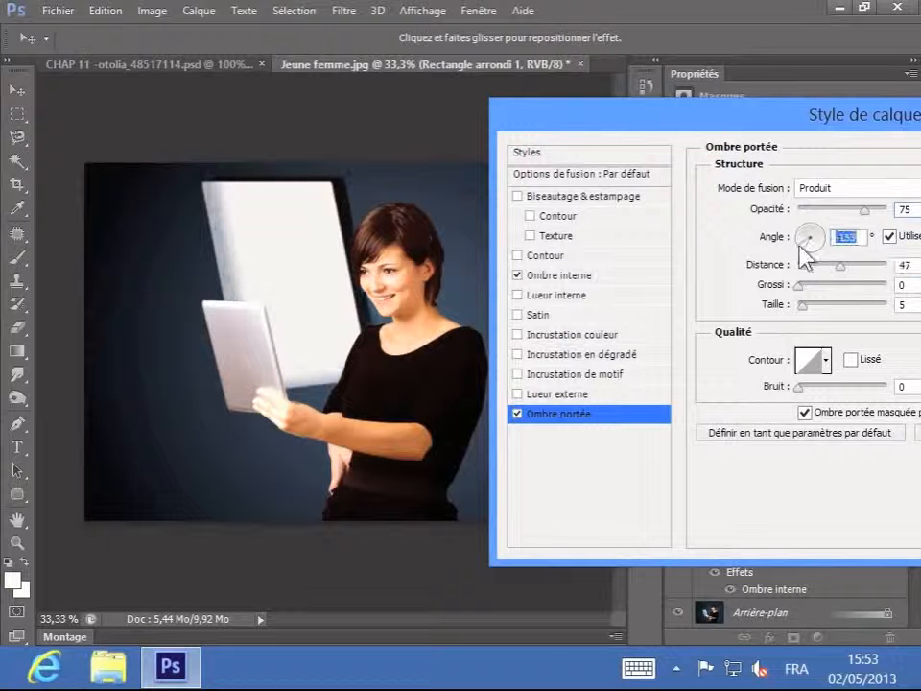
mouse_move(801, 245)
mouse_down()
mouse_move(804, 266)
mouse_move(801, 244)
mouse_up()
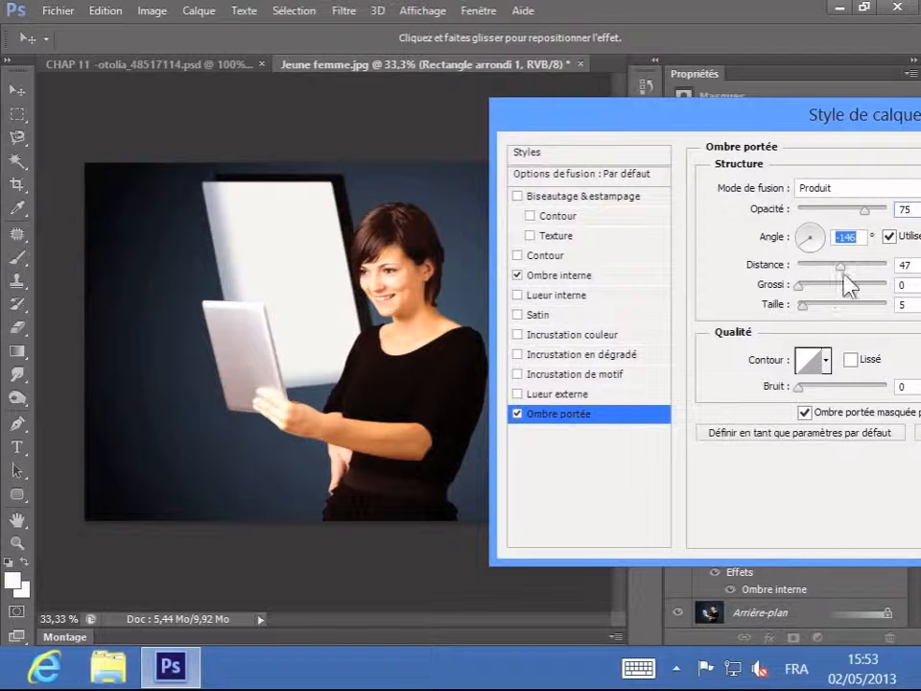
click(845, 269)
mouse_move(845, 269)
mouse_down()
mouse_move(888, 268)
mouse_move(856, 268)
mouse_up()
Step: Keep the rectangle shadow's spread at 0% and soften it with a size of 90 px
drag(860, 115, 811, 120)
drag(754, 308, 747, 308)
mouse_move(751, 289)
mouse_down()
mouse_move(788, 289)
mouse_move(751, 295)
mouse_up()
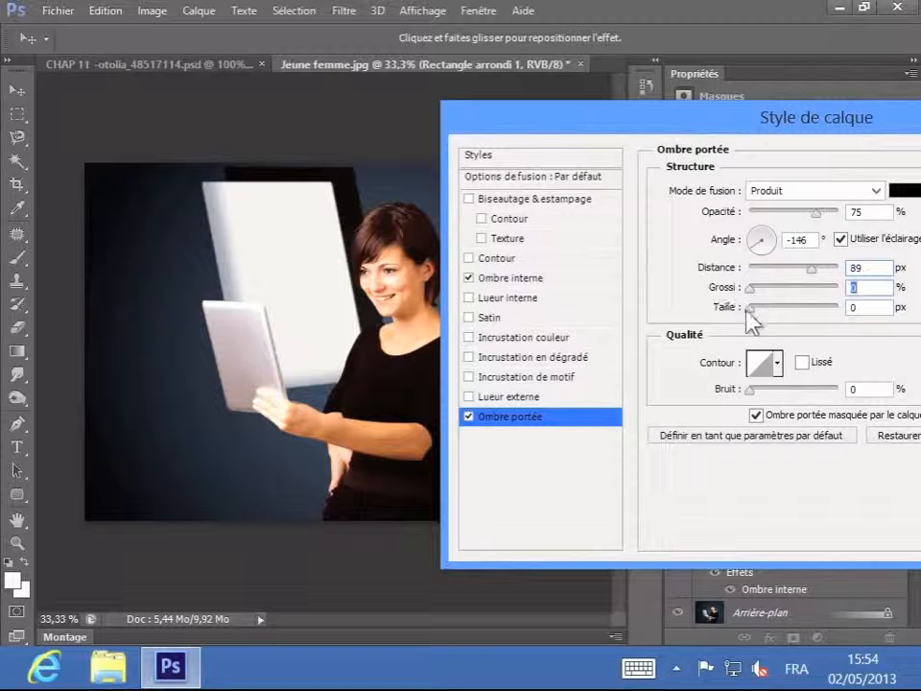
drag(749, 308, 791, 322)
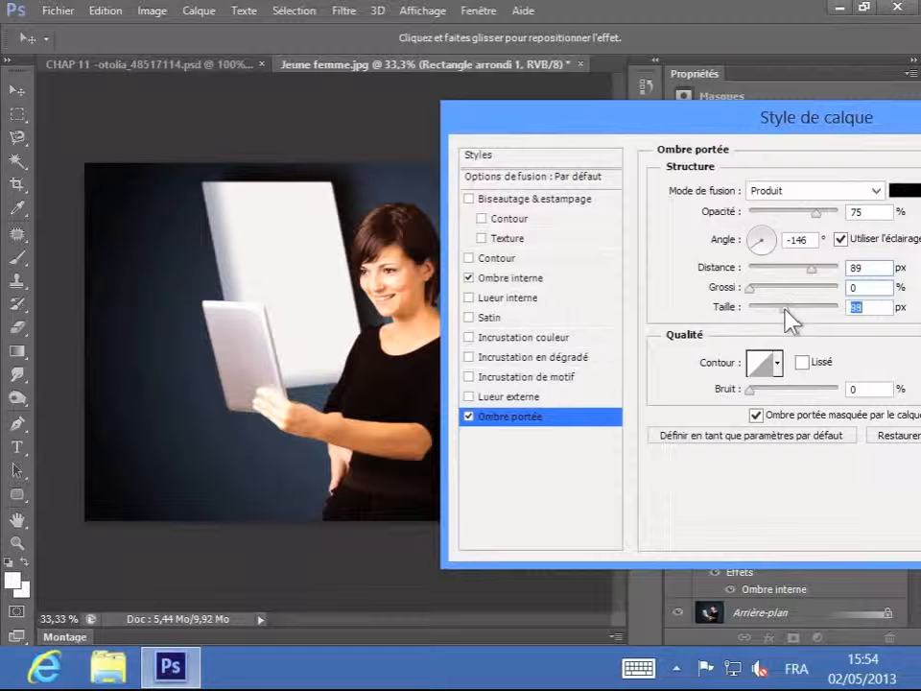
Step: Preview the preset contours on the rectangle's drop shadow, returning to the linear contour at the end
click(779, 367)
click(703, 409)
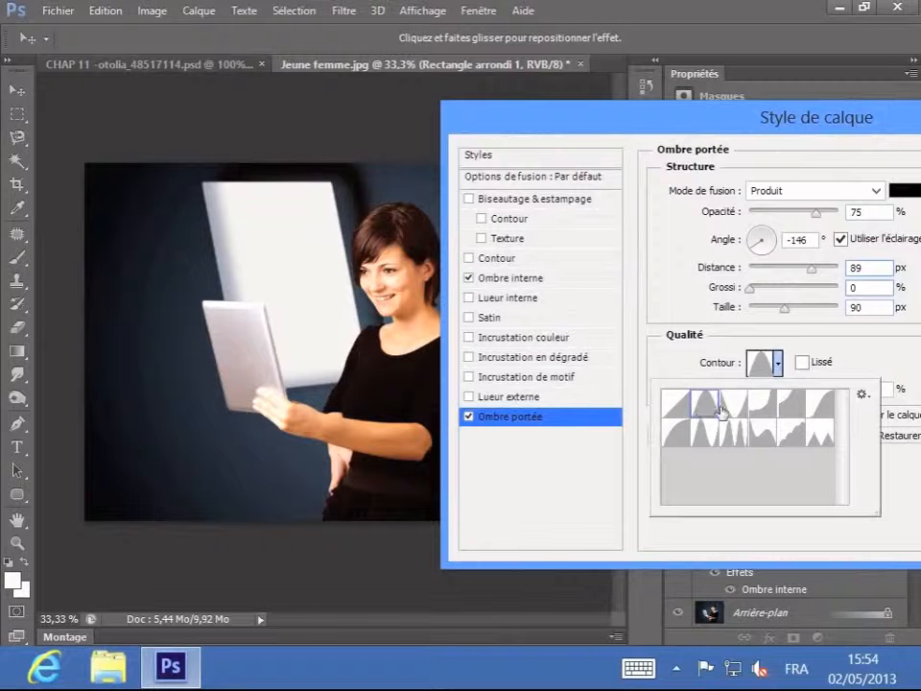
click(733, 405)
click(762, 405)
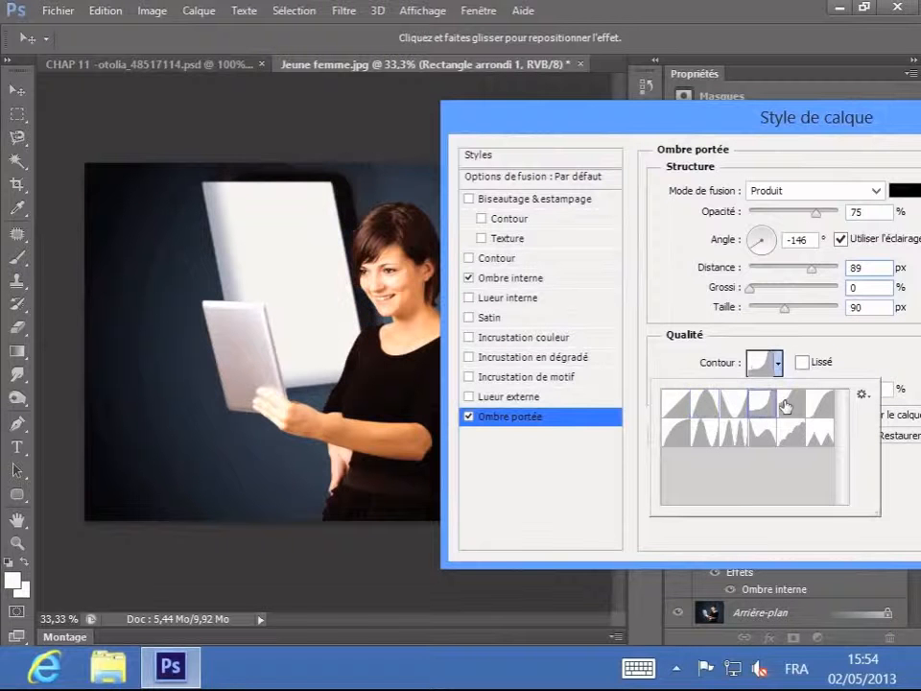
click(789, 407)
click(825, 407)
click(820, 439)
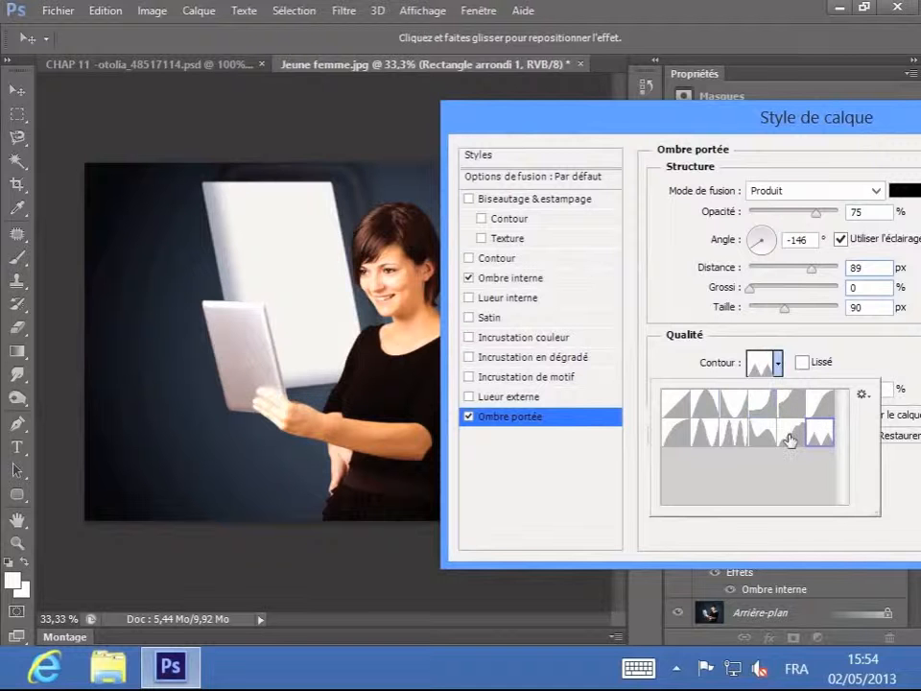
click(789, 434)
click(764, 436)
click(733, 436)
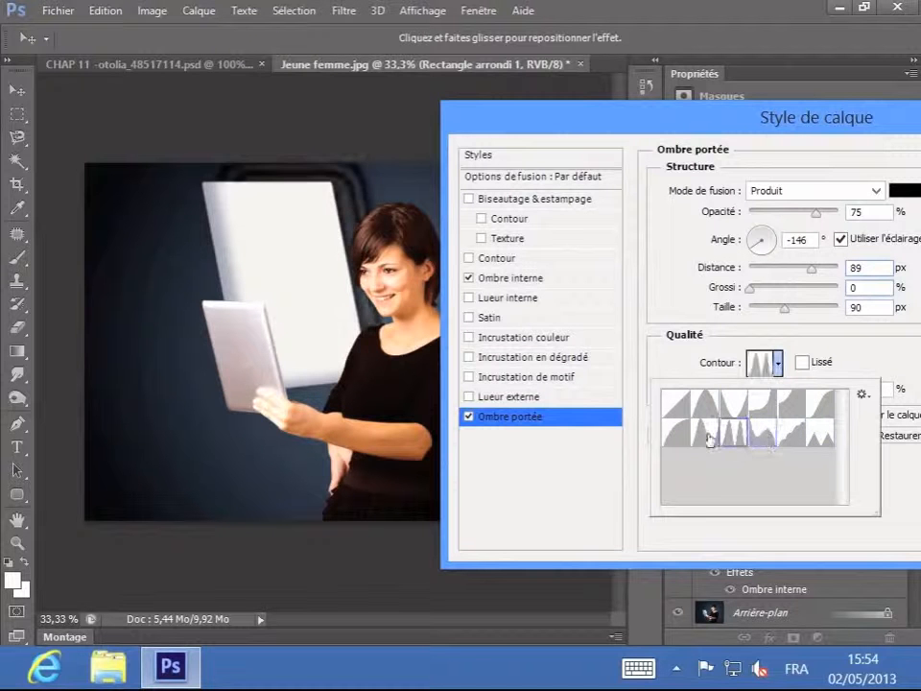
click(706, 436)
click(678, 437)
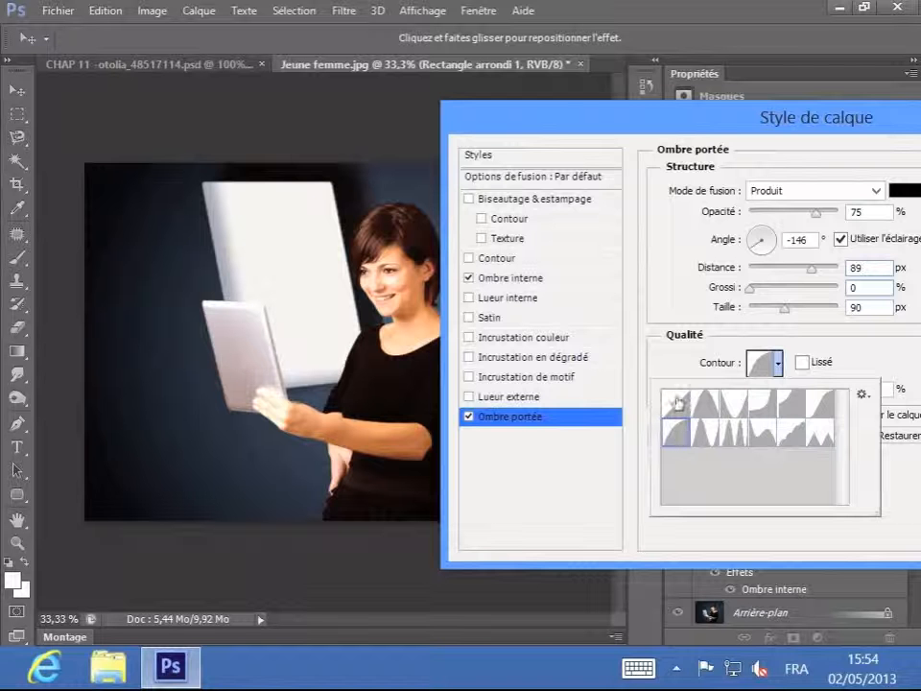
click(677, 403)
click(668, 363)
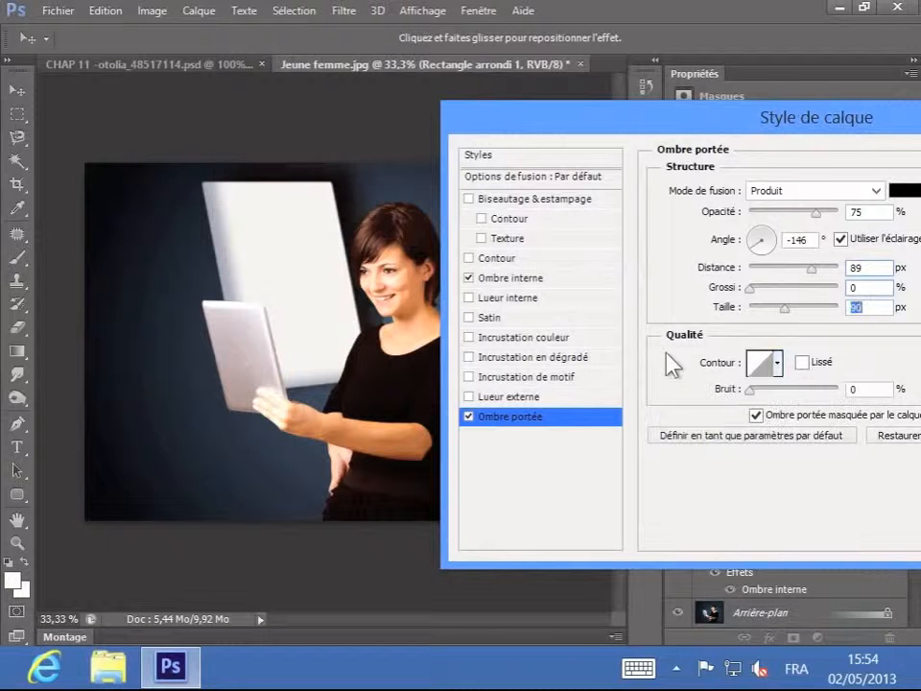
Step: Apply the layer style settings to the Rectangle arrondi 1 layer
drag(848, 149, 634, 129)
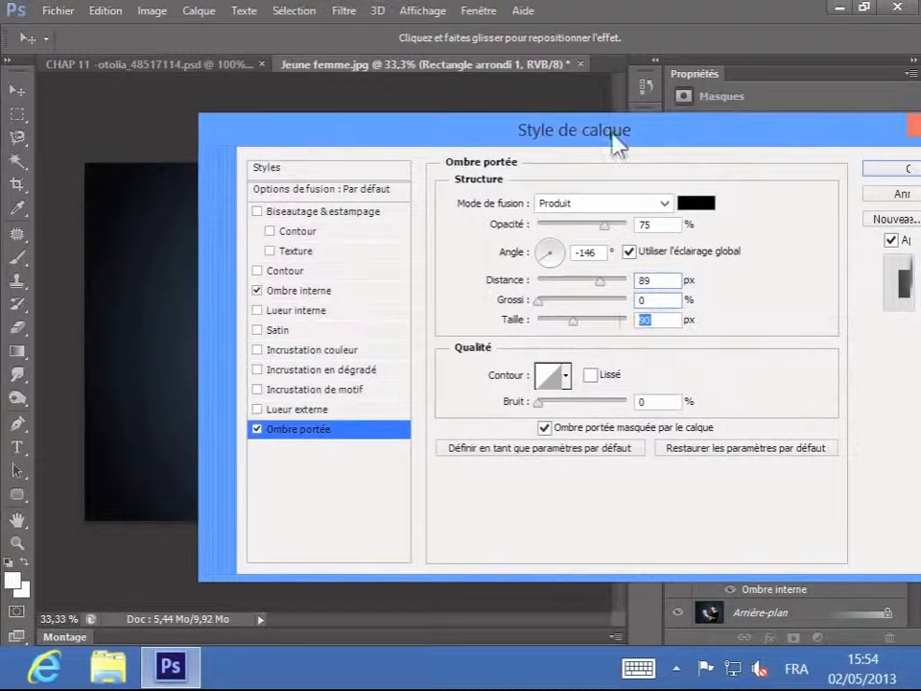
drag(799, 140, 718, 178)
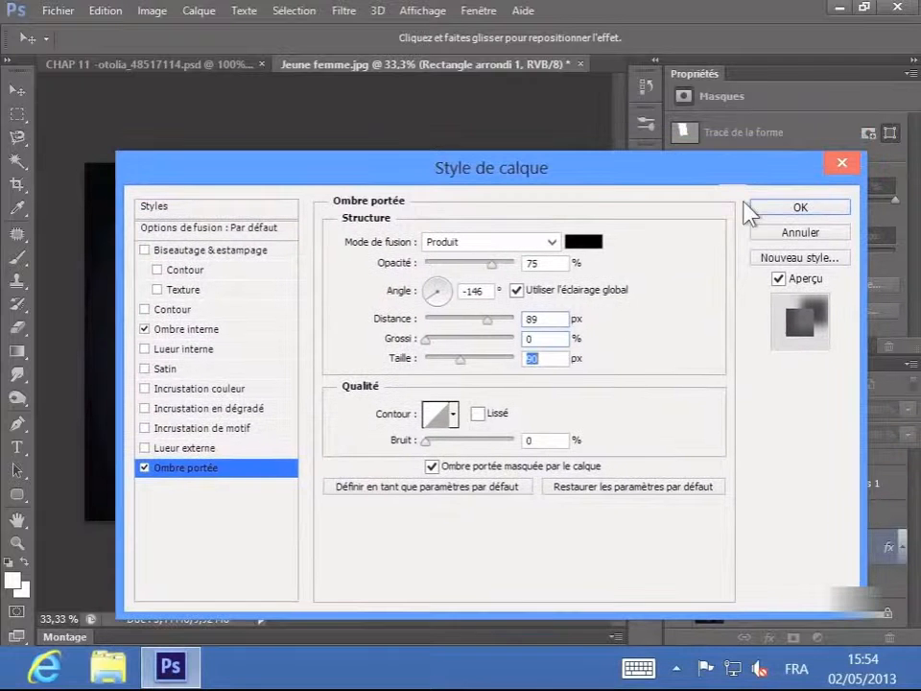
click(774, 212)
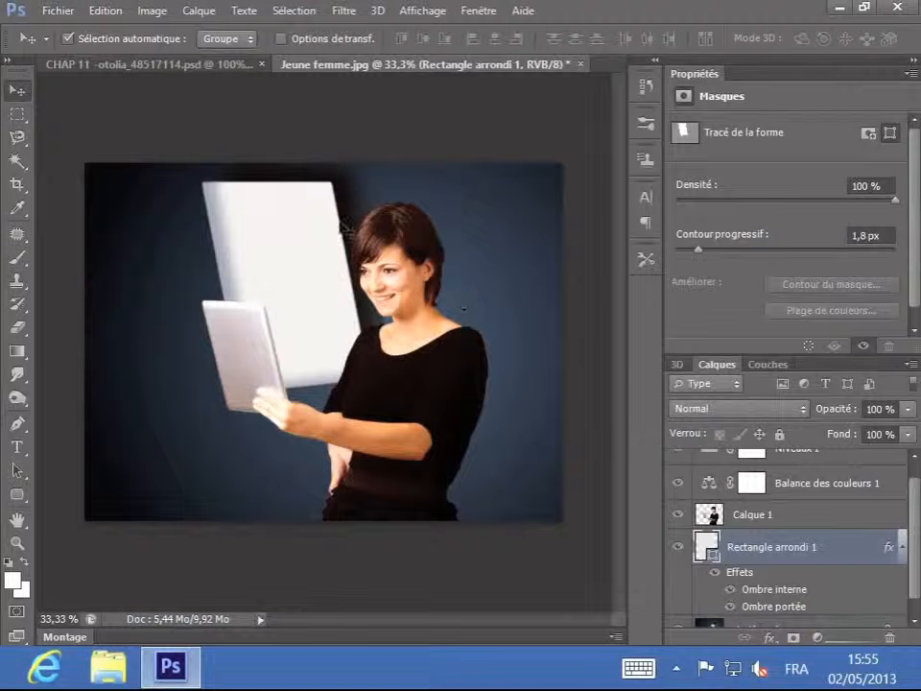
Step: Add a drop shadow (Ombre portée) to Calque 1, the cut-out of the woman with the tablet
click(752, 516)
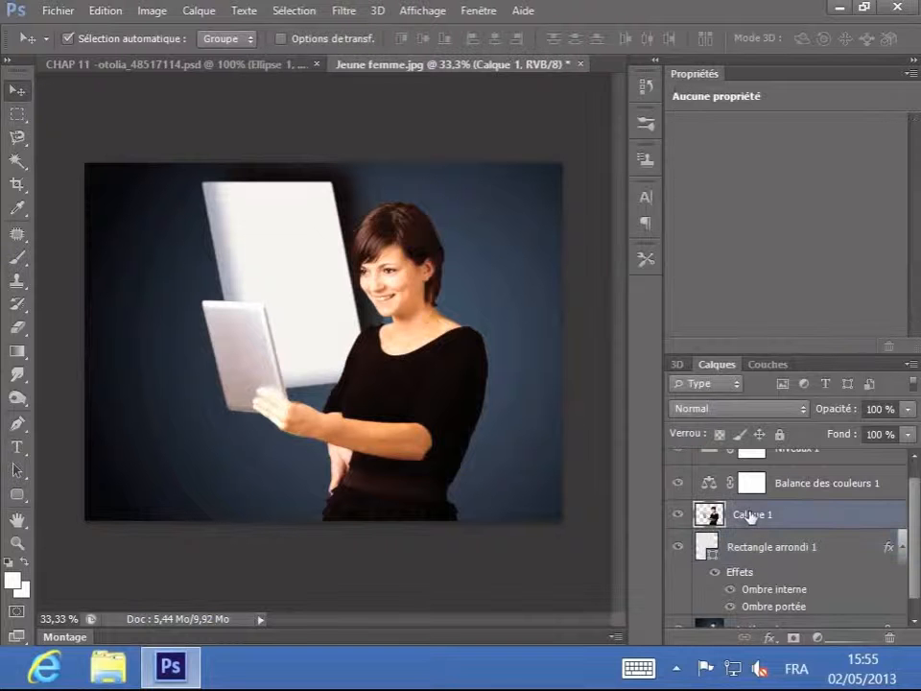
double_click(851, 518)
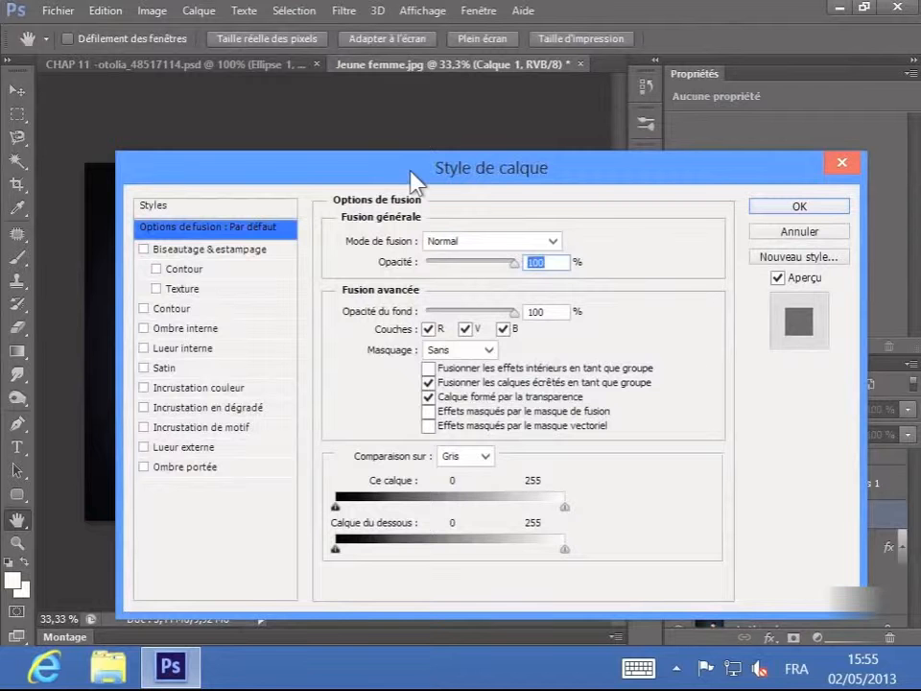
drag(412, 179, 786, 122)
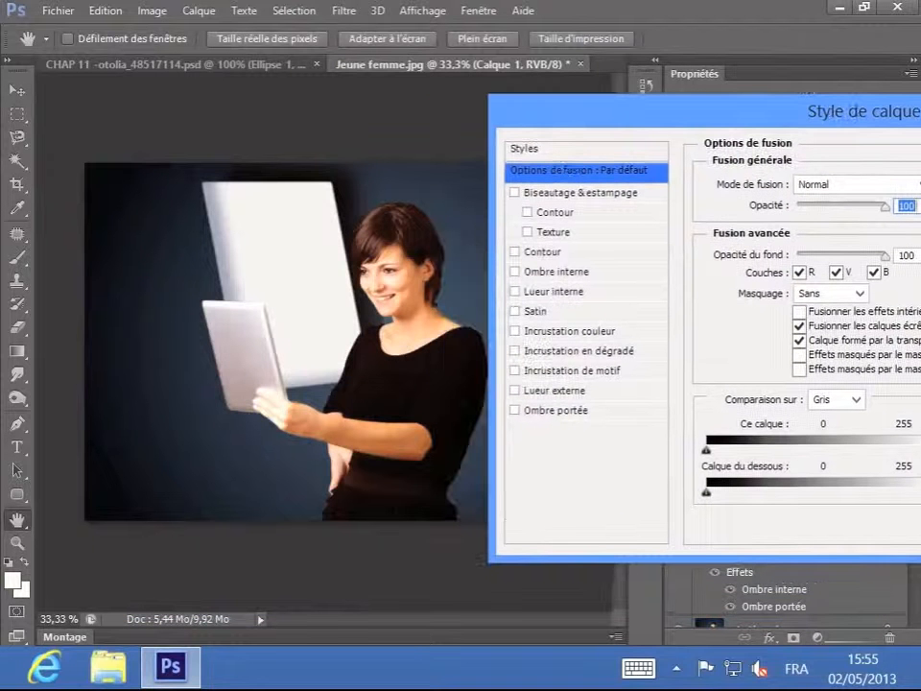
click(547, 411)
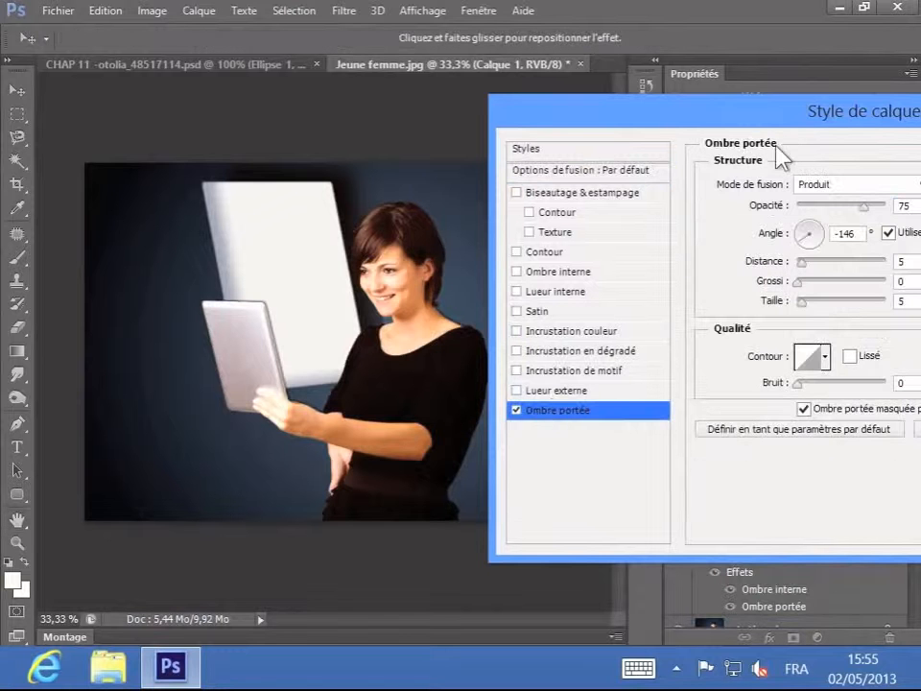
drag(814, 119, 758, 119)
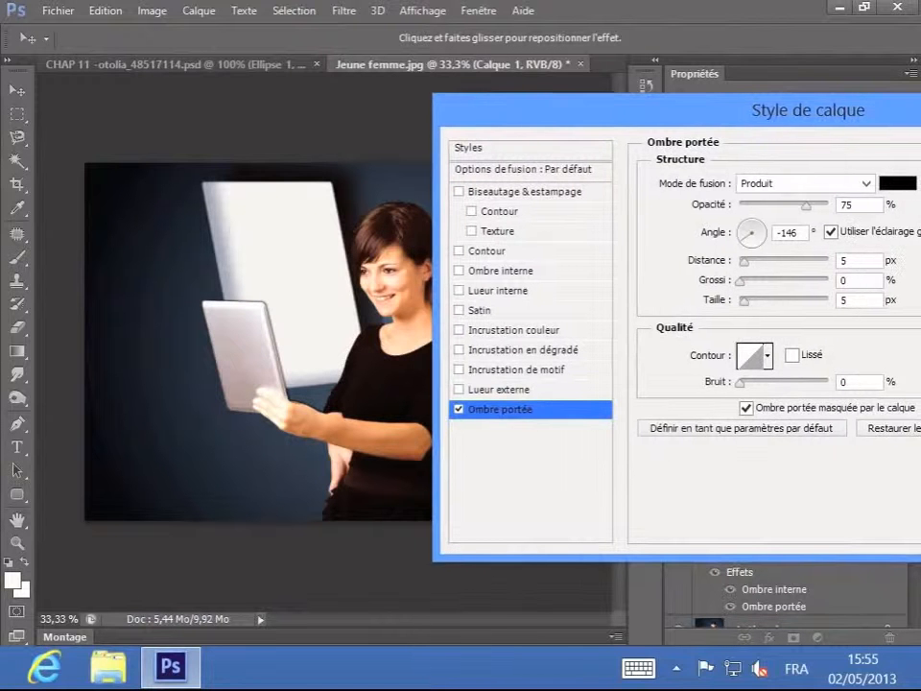
Step: Set the Calque 1 drop shadow to a distance of 26 px and a size of 90 px, and apply the style
click(766, 259)
click(767, 300)
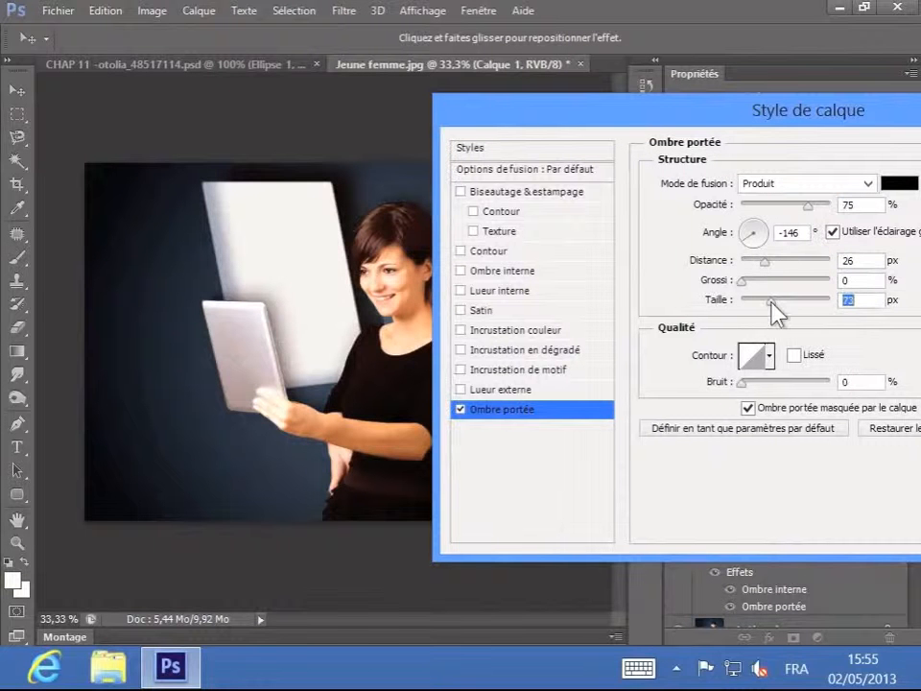
drag(644, 117, 704, 121)
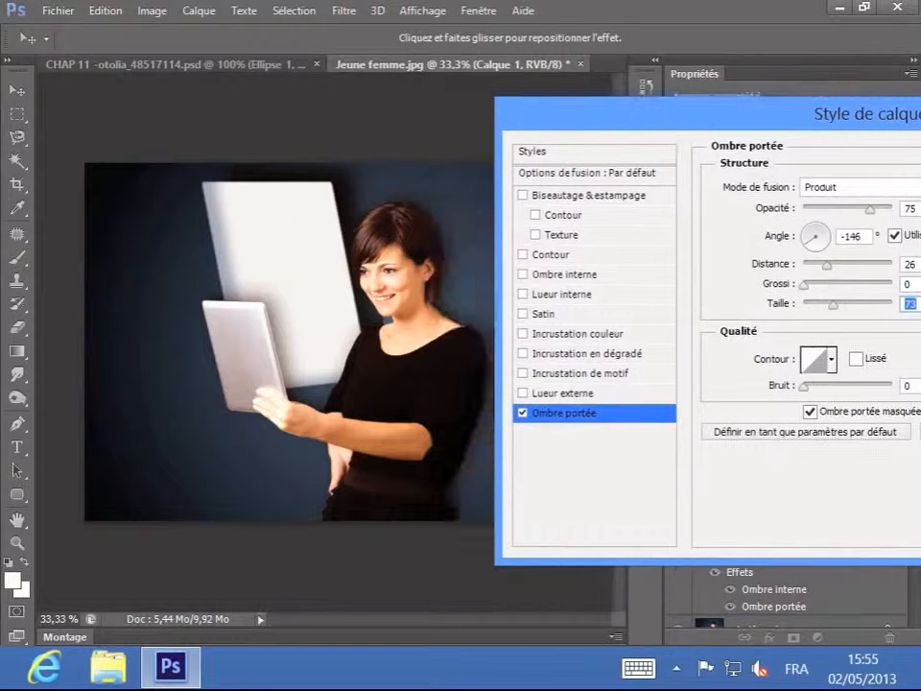
drag(568, 116, 494, 111)
drag(758, 307, 764, 305)
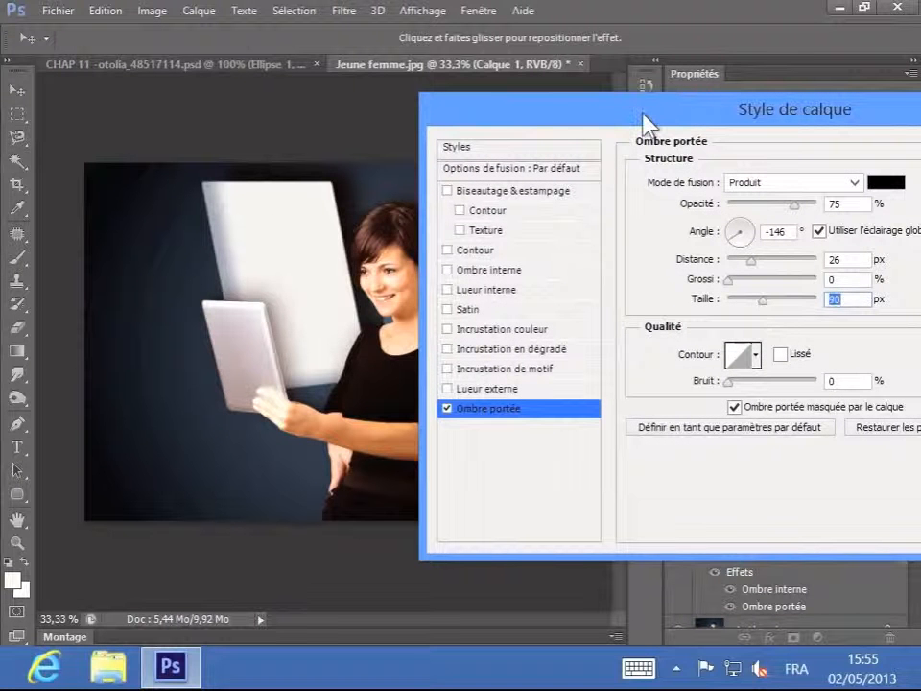
drag(645, 123, 365, 122)
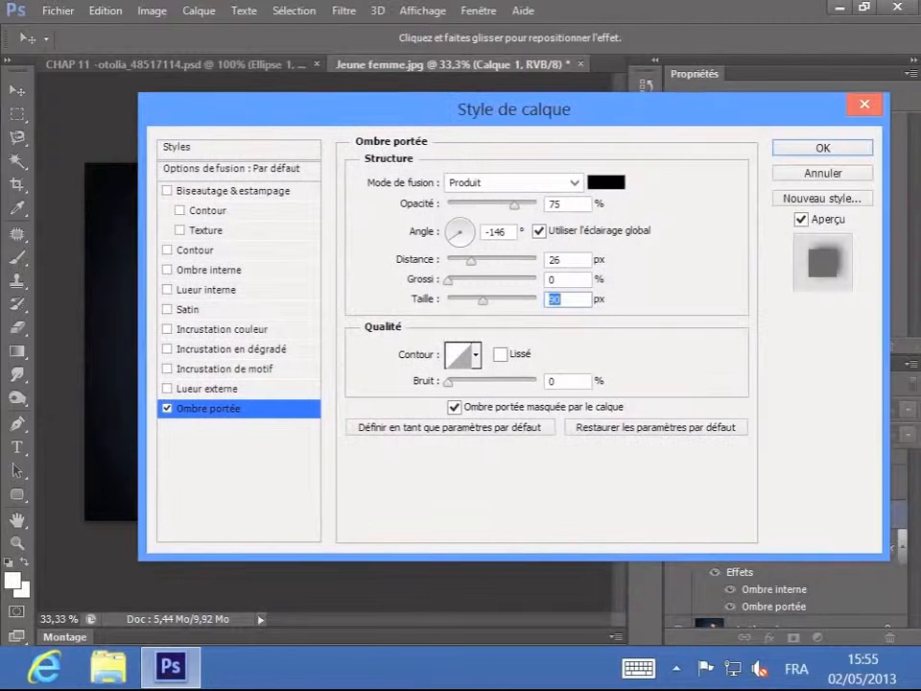
click(797, 148)
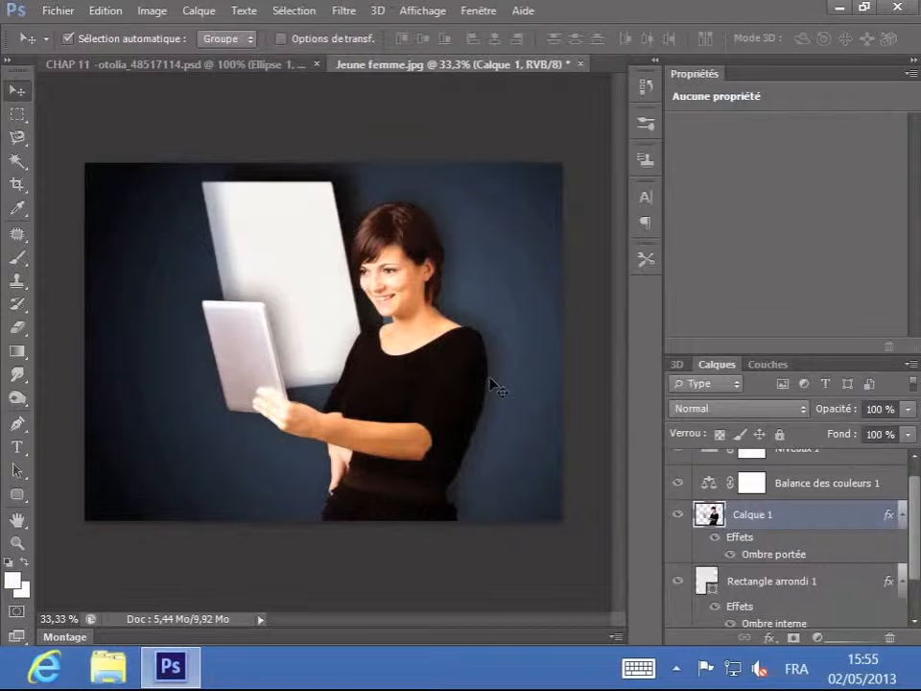
Step: Compare the image with and without effects by hiding and reshowing those of Rectangle arrondi 1 and Calque 1
click(824, 578)
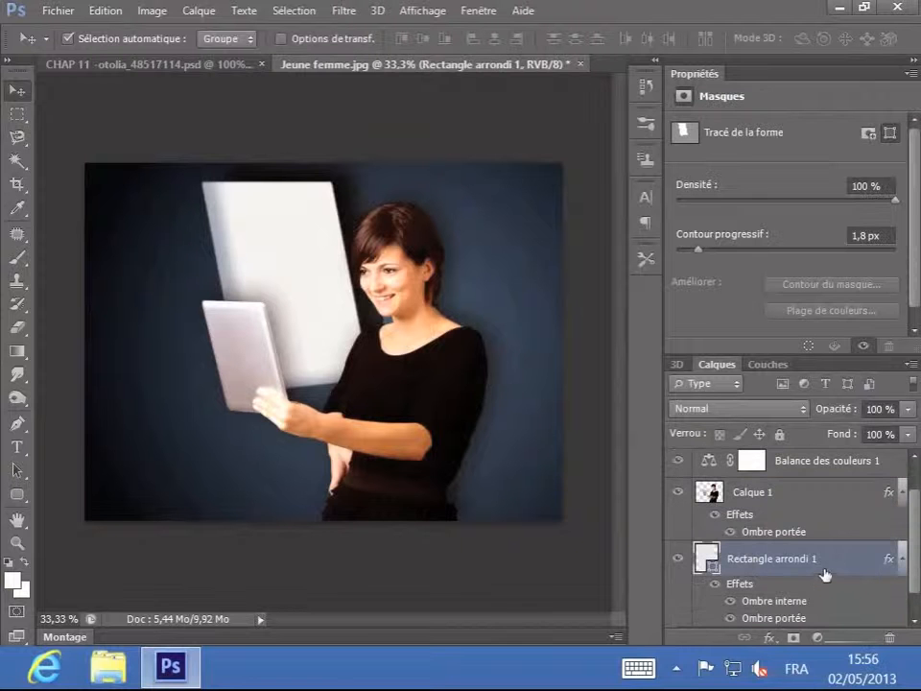
click(716, 585)
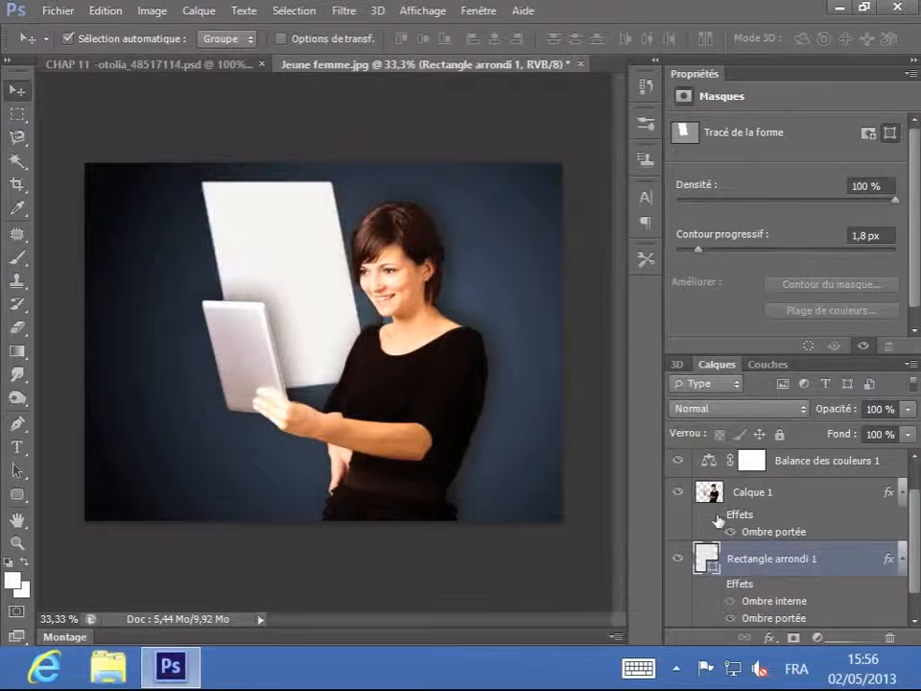
click(718, 520)
click(719, 525)
click(716, 584)
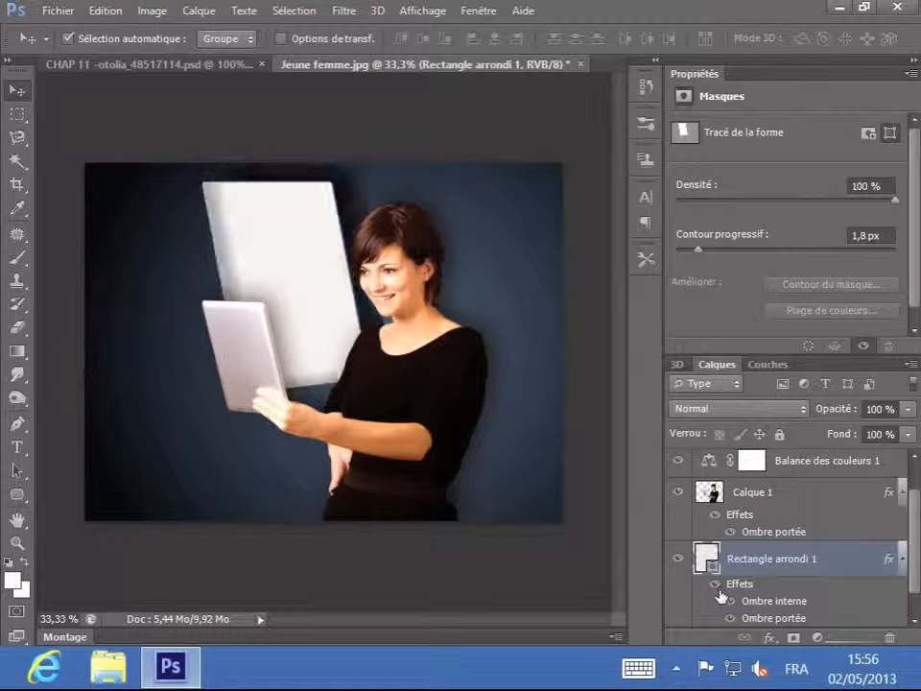